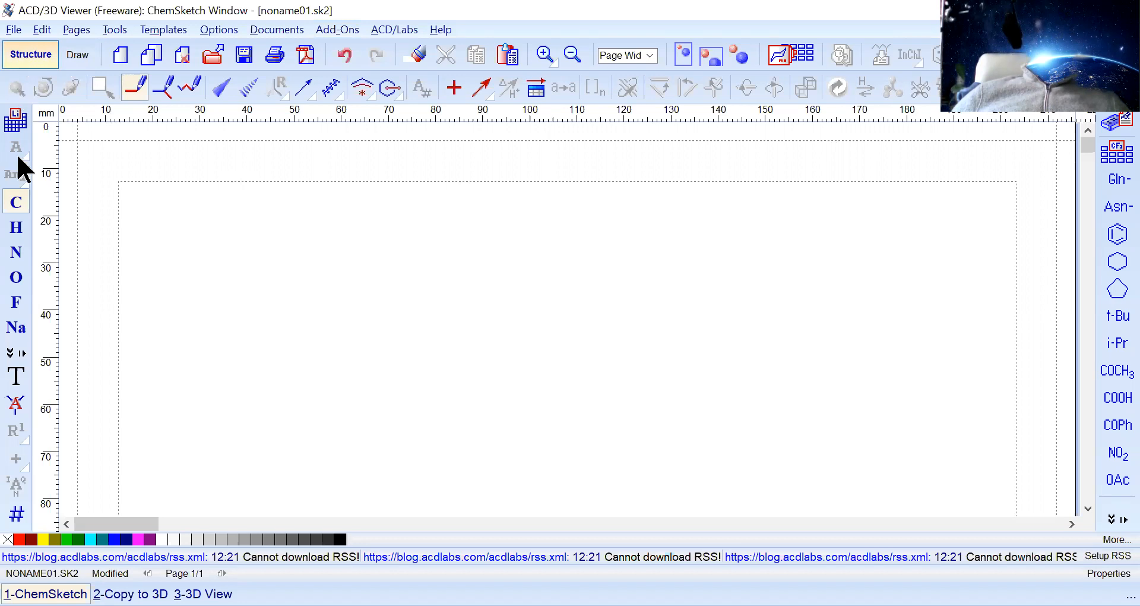
Step: Draw a six-carbon zigzag chain with a methyl branch on the third carbon and clean up the structure
left_click(218, 314)
mouse_move(219, 313)
left_mouse_down()
mouse_move(284, 250)
mouse_move(331, 324)
mouse_move(413, 252)
mouse_move(472, 333)
left_mouse_up()
left_click_drag(518, 275, 574, 252)
left_click_drag(331, 328, 323, 425)
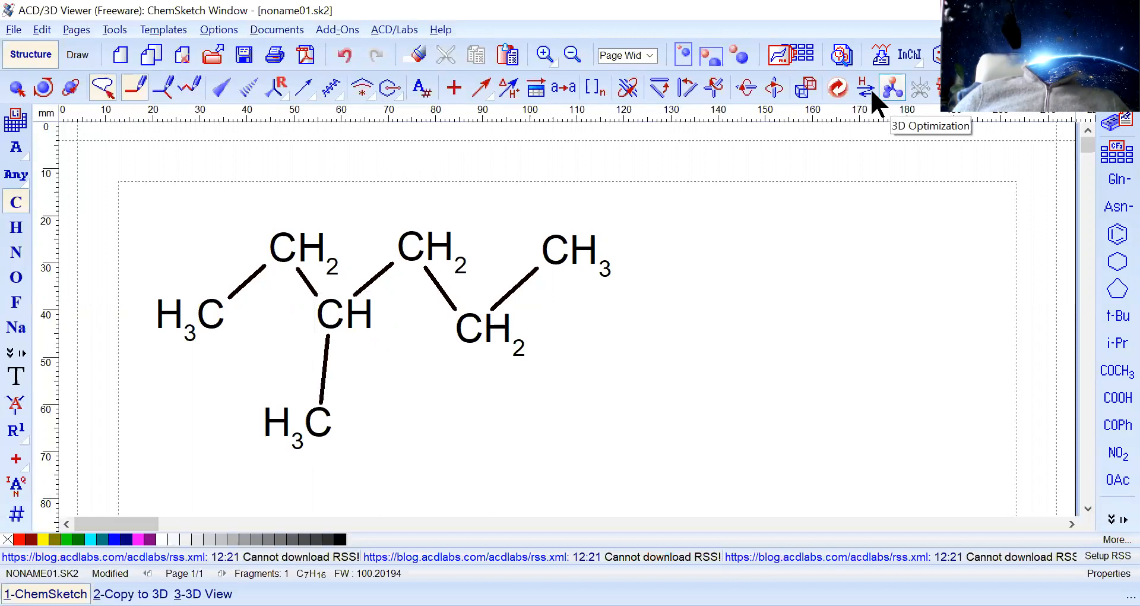
left_click(839, 89)
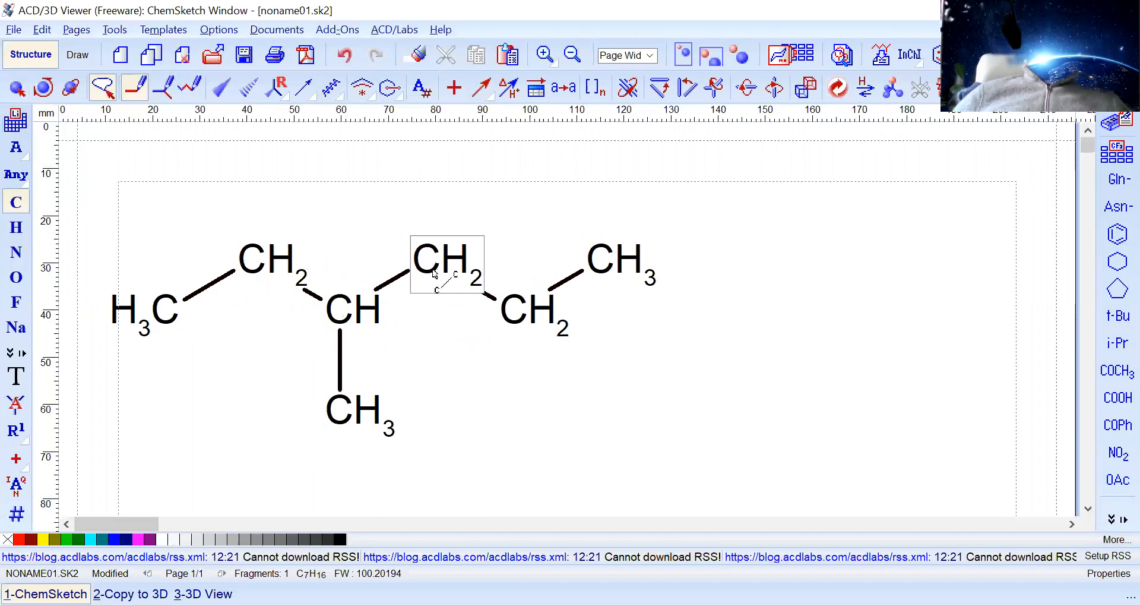
Step: Reposition the three CH2 groups and the right-end CH3 group to give the chain a steeper zigzag
left_click(16, 88)
left_click_drag(245, 257, 250, 246)
left_click_drag(438, 262, 445, 250)
left_click_drag(521, 306, 536, 330)
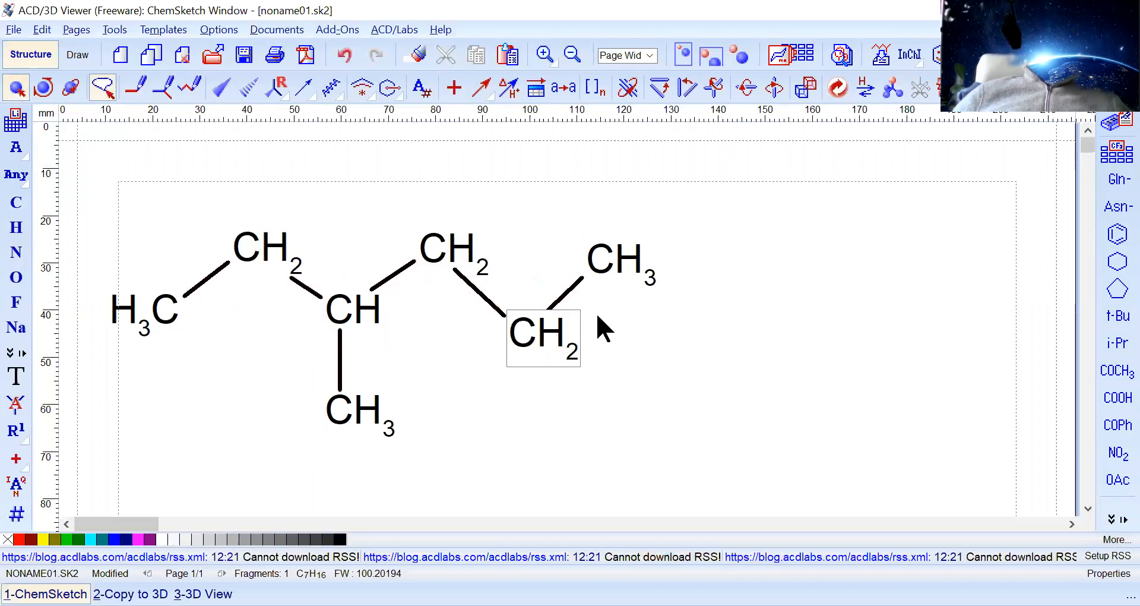
left_click_drag(618, 276, 631, 261)
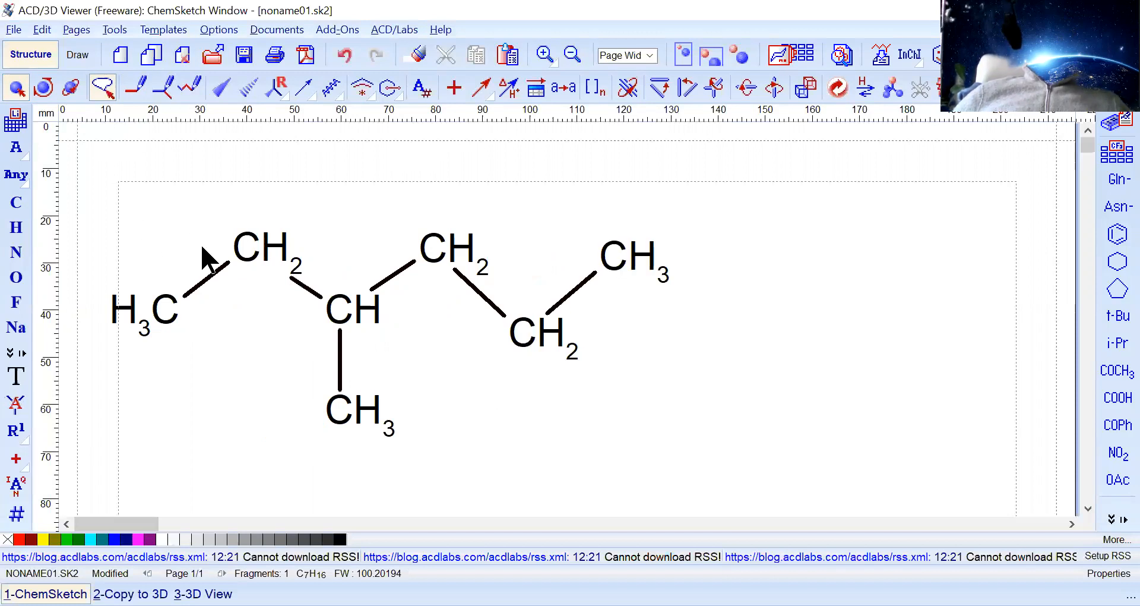
Step: Add three explicit hydrogens each to the left-end methyl carbon and the branch methyl carbon
left_click(15, 234)
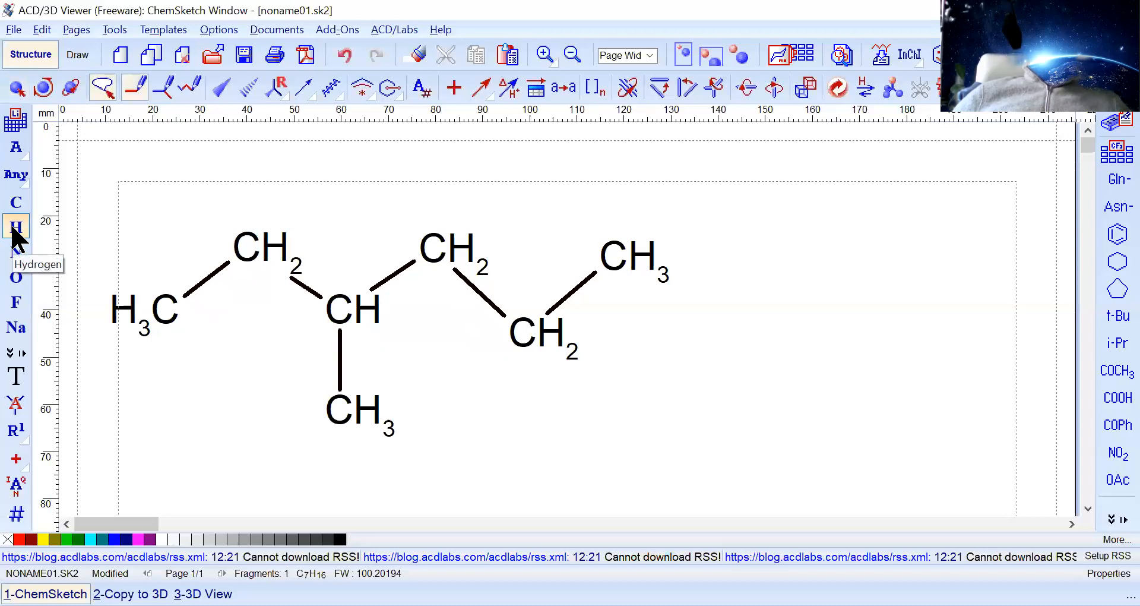
left_click_drag(143, 300, 114, 253)
left_click_drag(164, 332, 111, 375)
left_click_drag(171, 328, 198, 380)
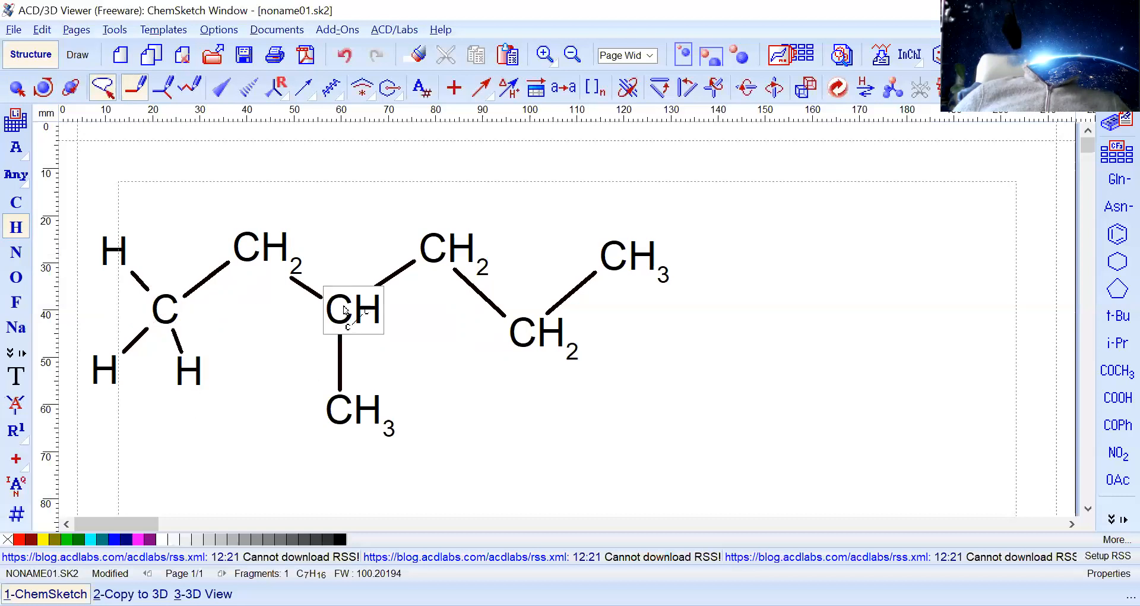
left_click_drag(342, 413, 359, 470)
left_click_drag(374, 414, 426, 394)
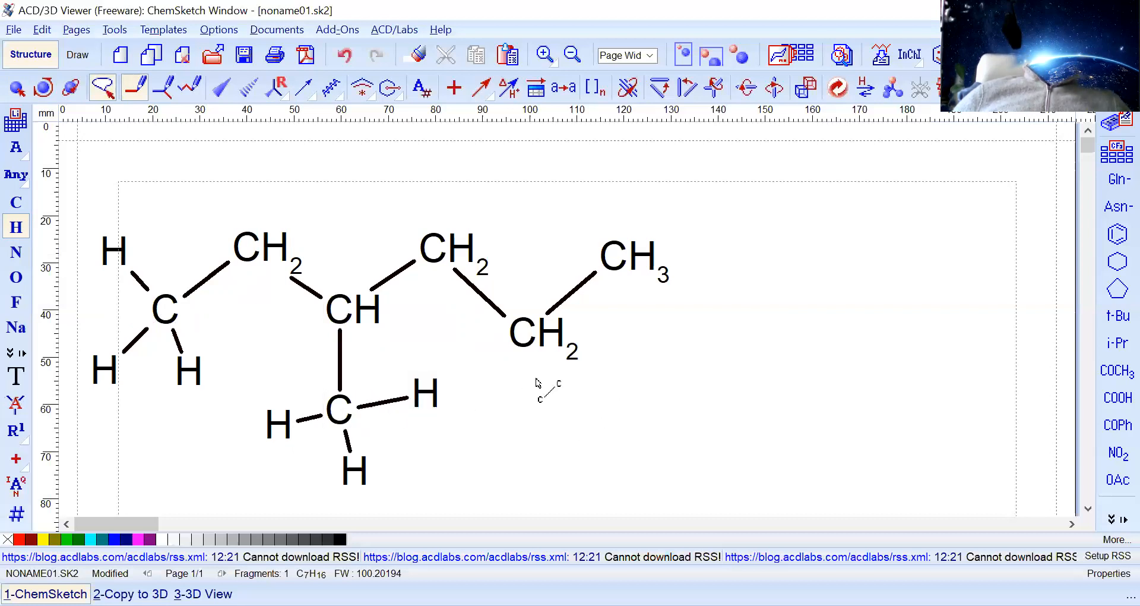
Step: Try adding a separate hydrogen below the chain and cleaning up the structure, undoing each change
left_click(549, 402)
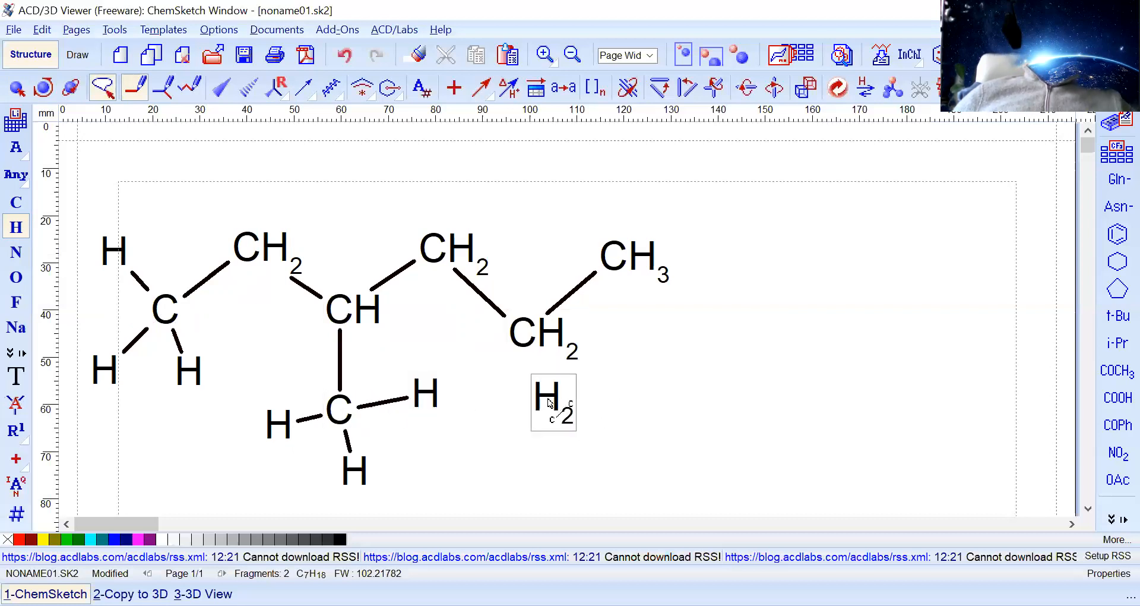
key("ctrl+z")
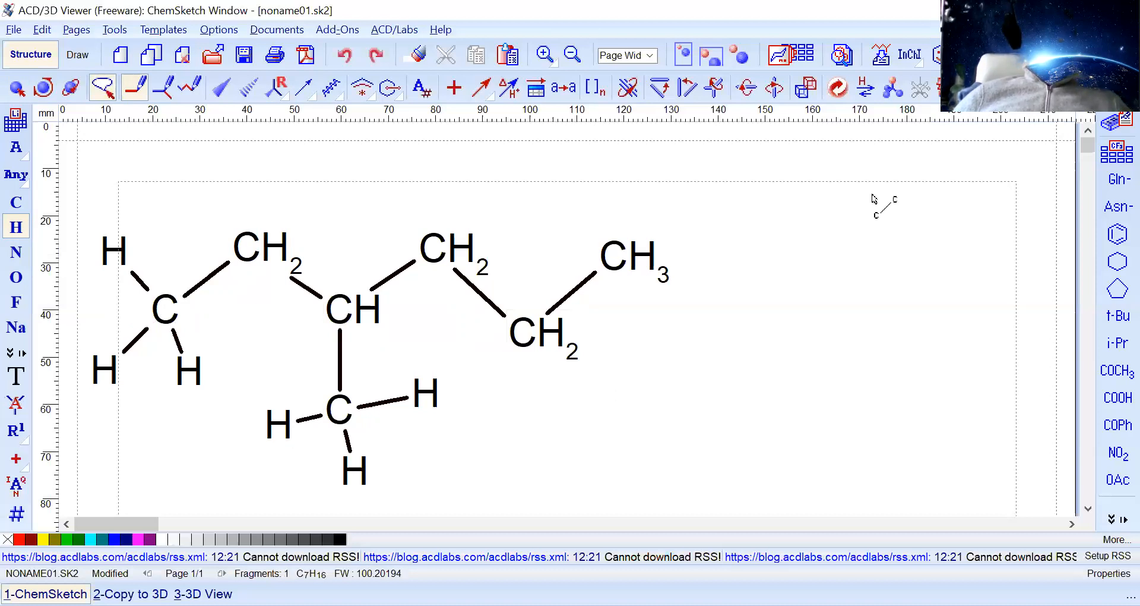
left_click(838, 87)
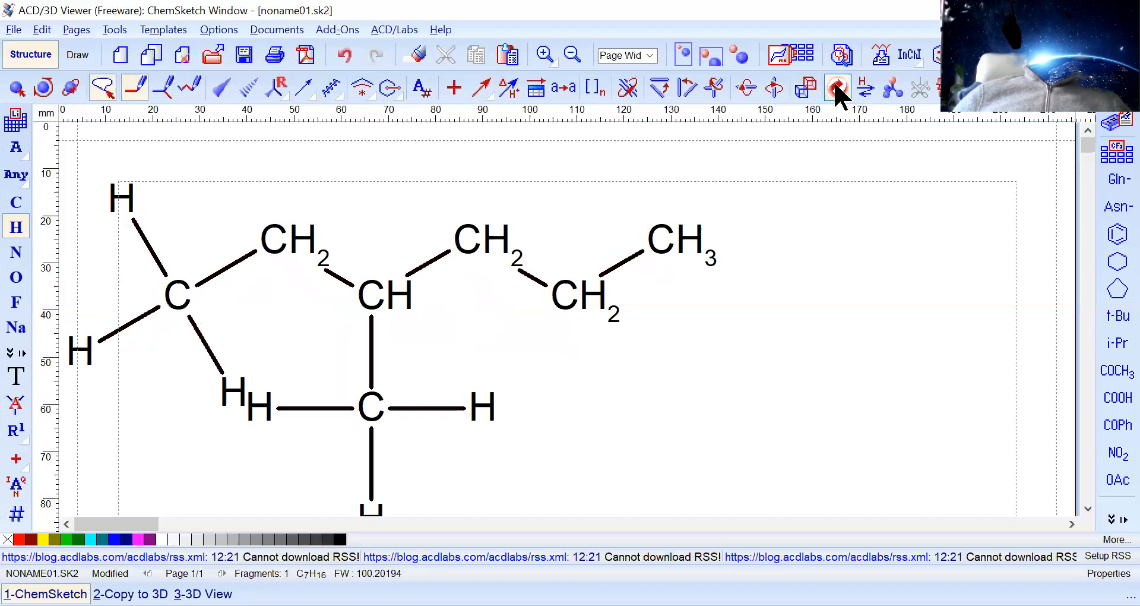
key("ctrl+z")
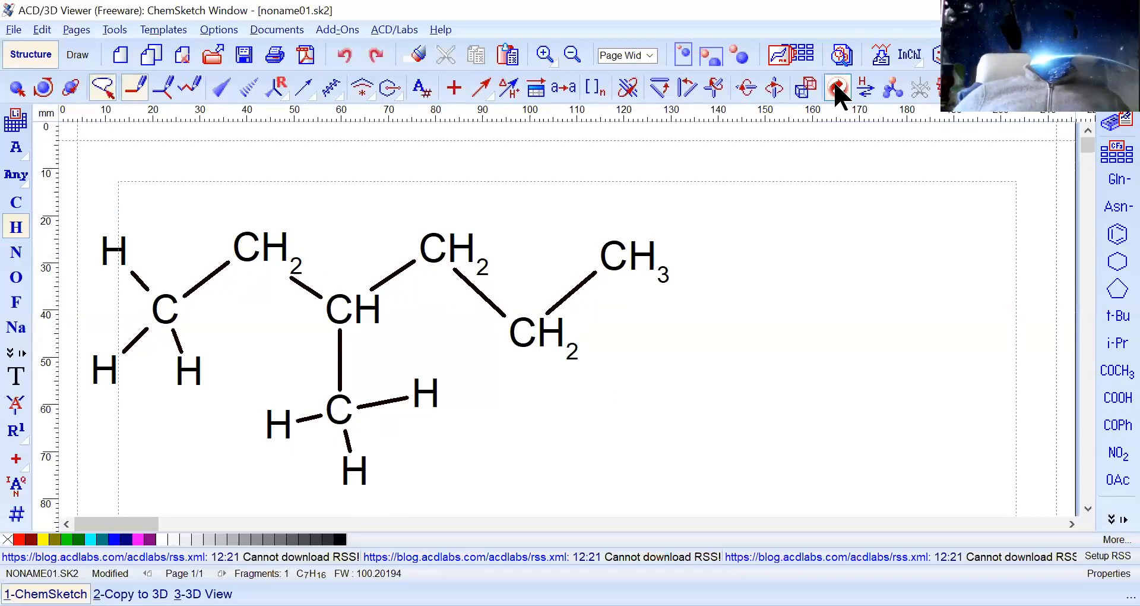
Step: Generate the structure's name and add two explicit hydrogens to the CH2 carbon beside the left-end carbon
left_click(881, 60)
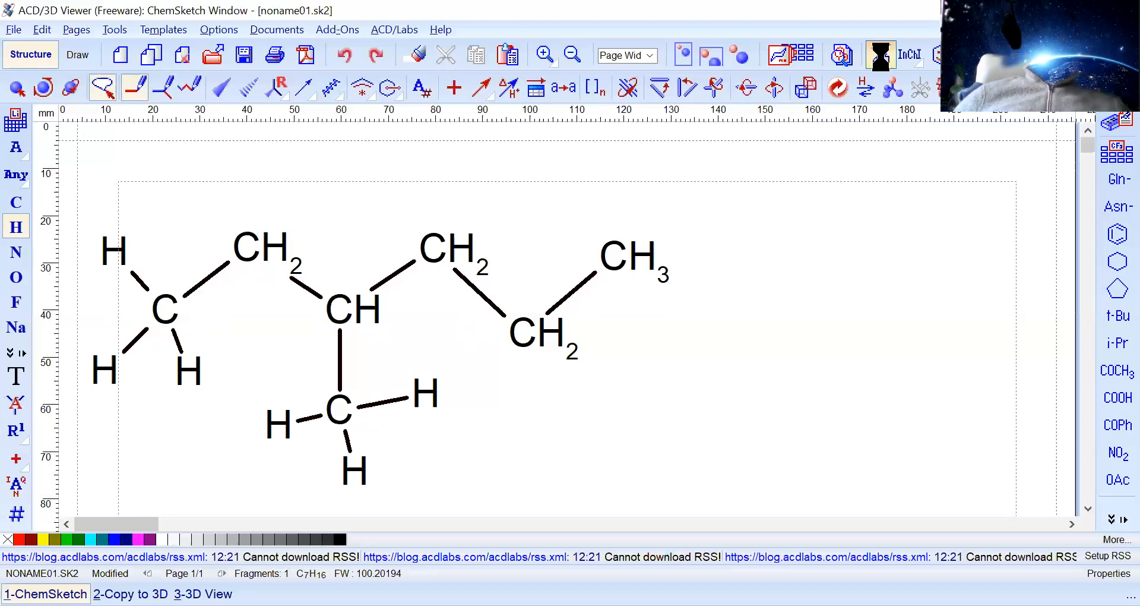
left_click(1089, 509)
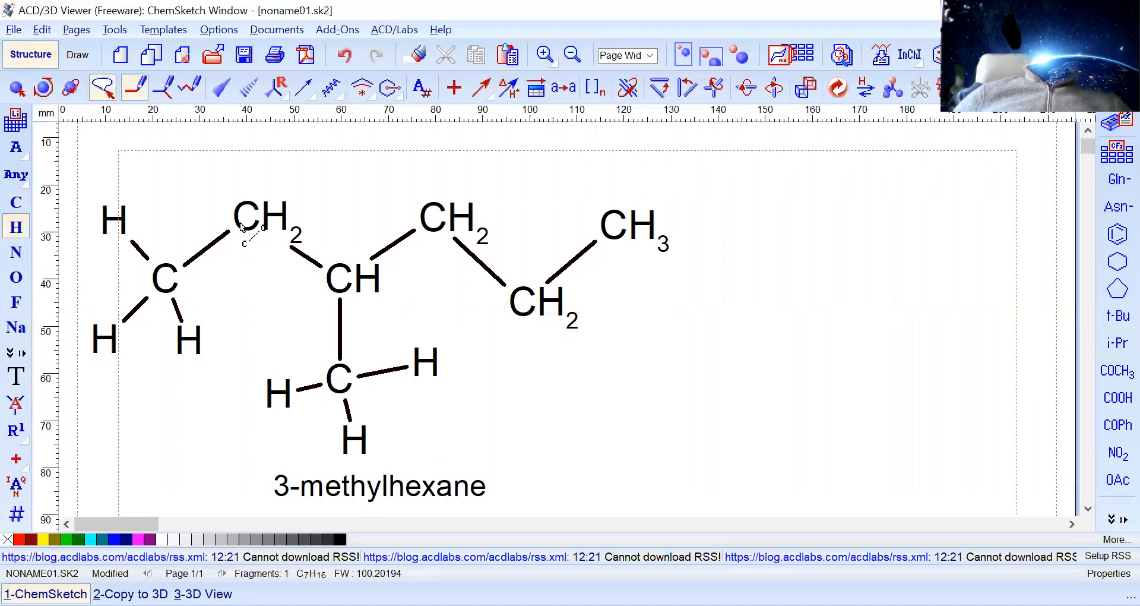
left_click_drag(241, 226, 204, 153)
left_click_drag(253, 228, 307, 171)
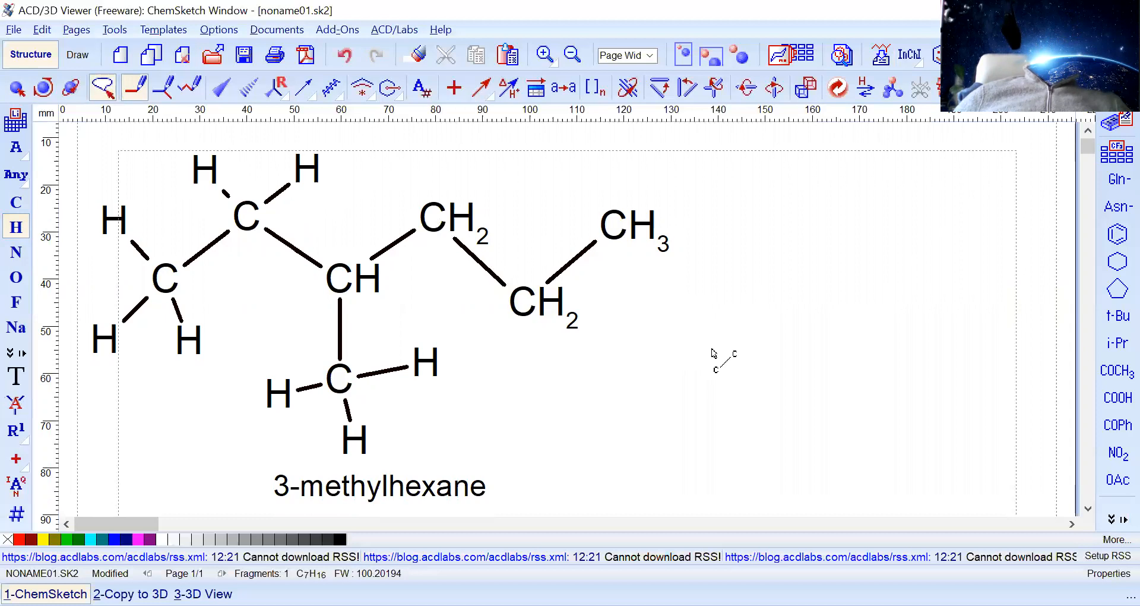
Step: Attach a hydroxyl group to each of the two remaining CH2 carbons
left_click(17, 277)
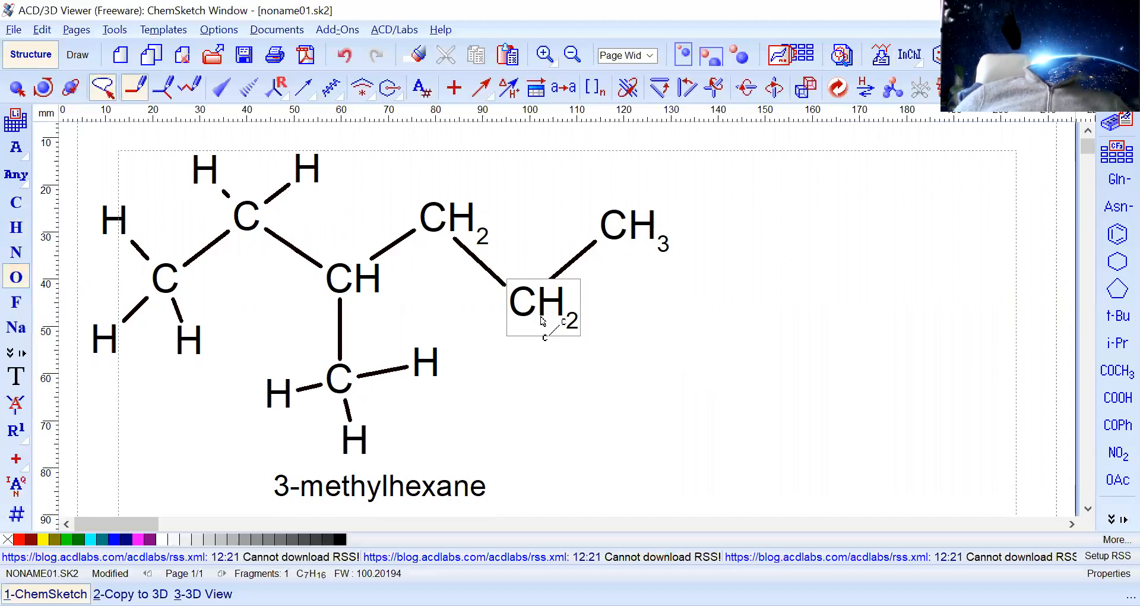
left_click_drag(521, 322, 577, 390)
left_click_drag(457, 221, 513, 162)
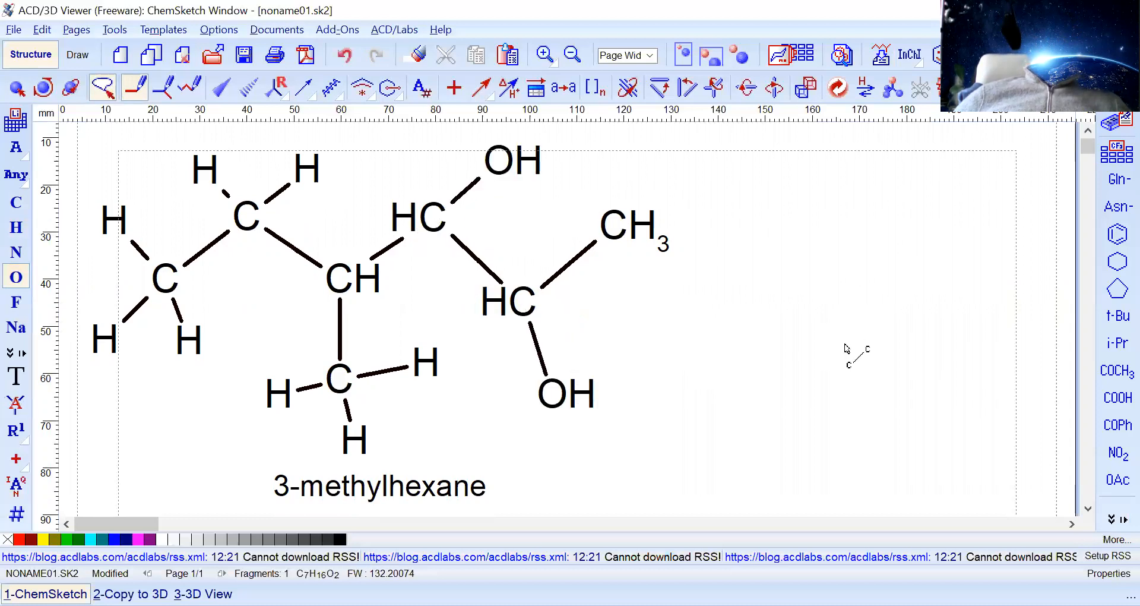
Step: Generate the name of the modified structure and move it clear of the 3-methylhexane label, beneath the lower OH group
left_click(881, 56)
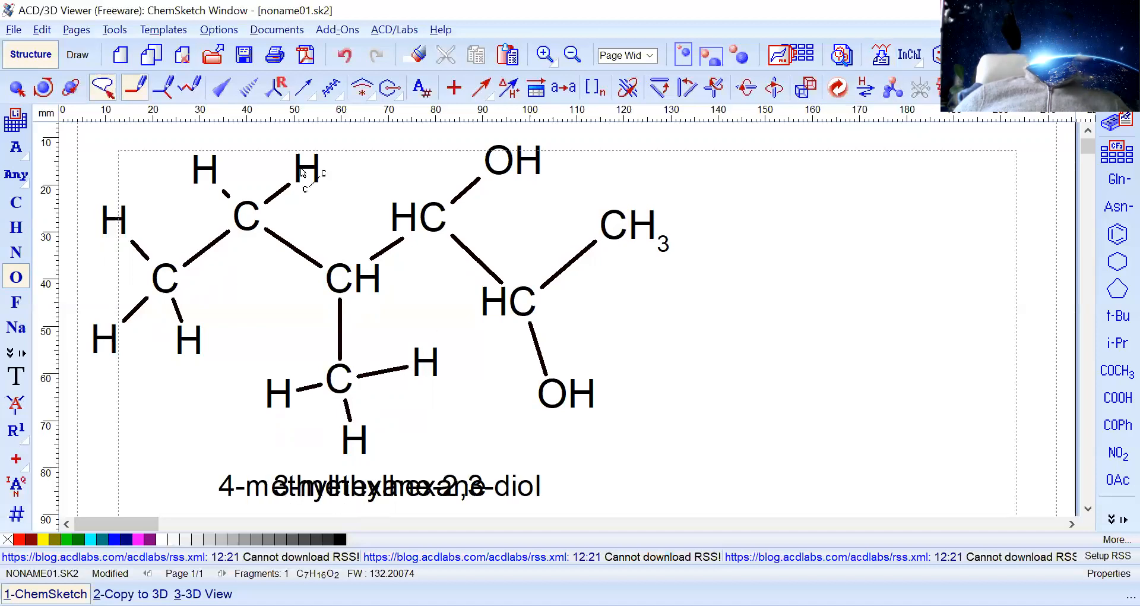
left_click(16, 88)
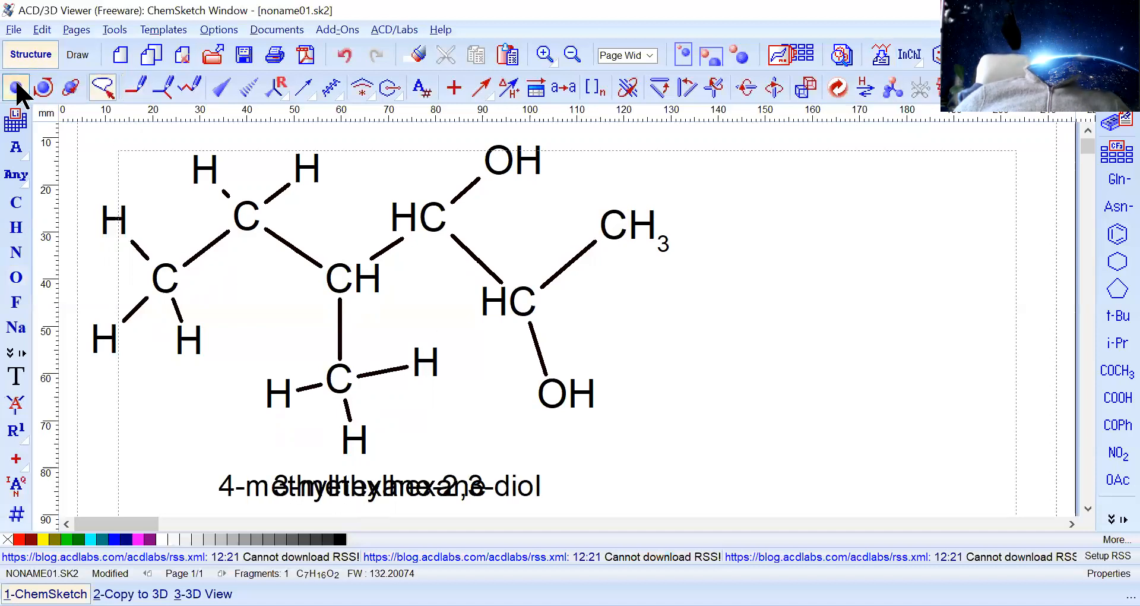
left_click_drag(343, 486, 584, 447)
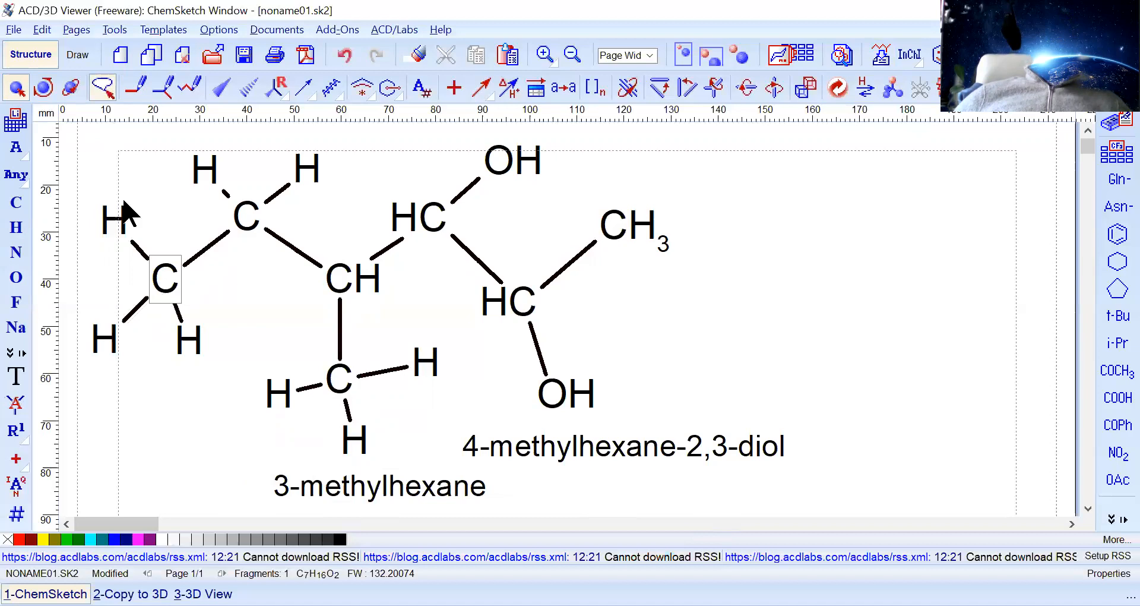
Step: Colour the left-end carbon red and the carbon beside it blue
left_click(21, 96)
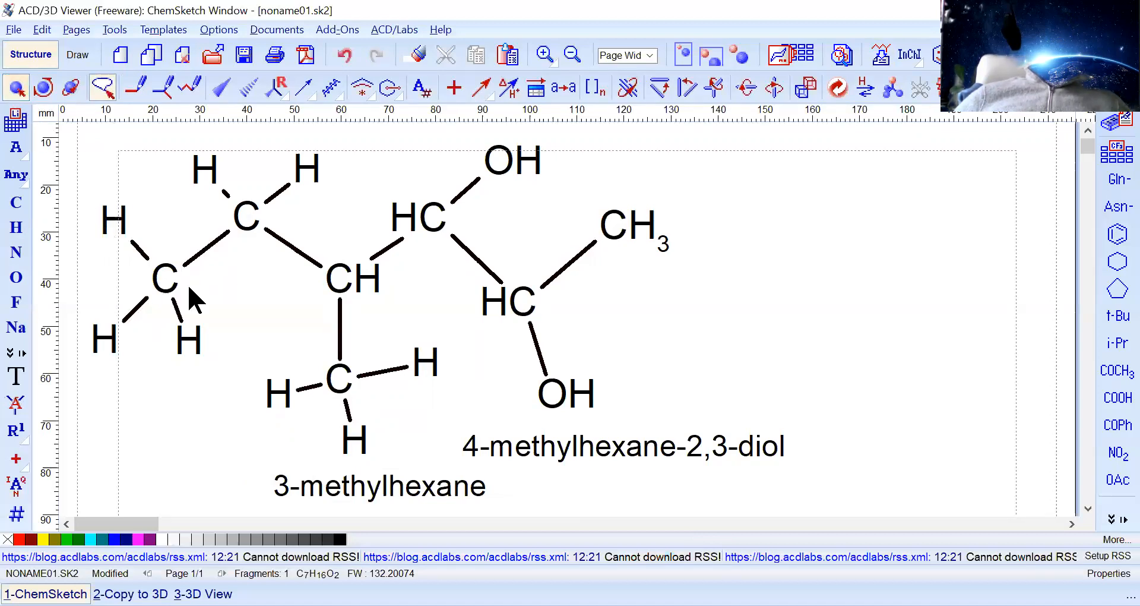
left_click(169, 284)
left_click(19, 540)
left_click(245, 226)
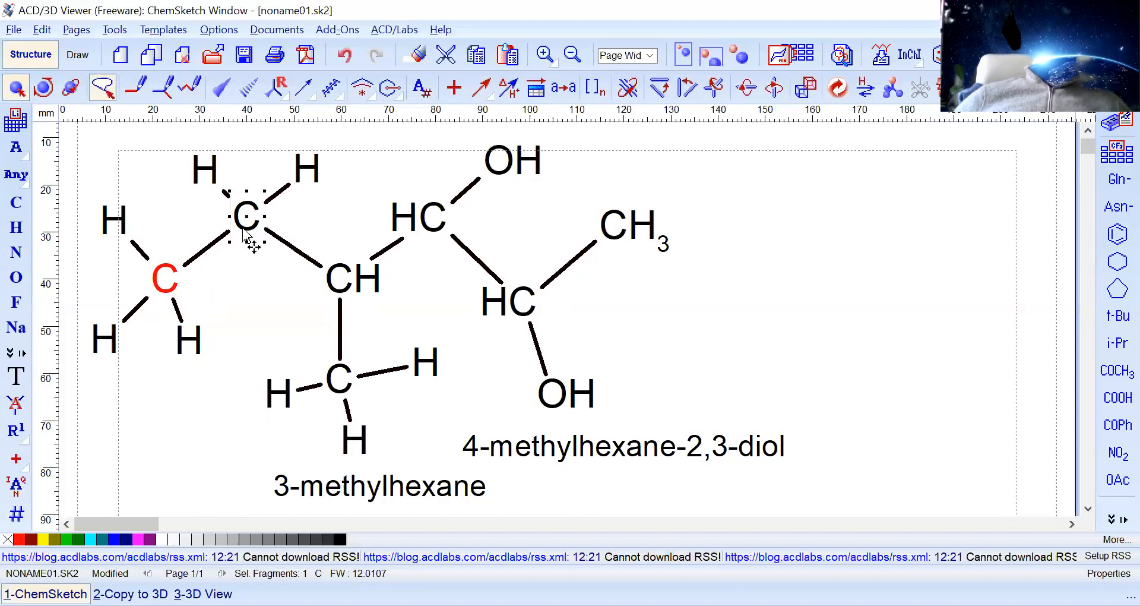
left_click(123, 541)
Step: Hide the atom symbol of the lower-left hydrogen on the red carbon and apply the change
left_click(110, 345)
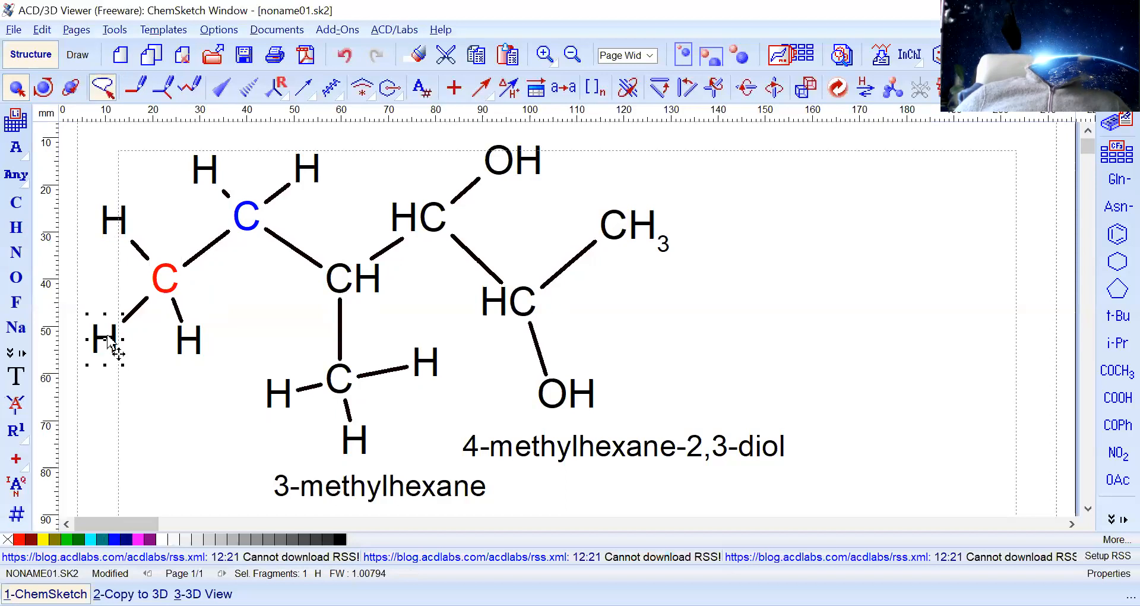
double_click(109, 343)
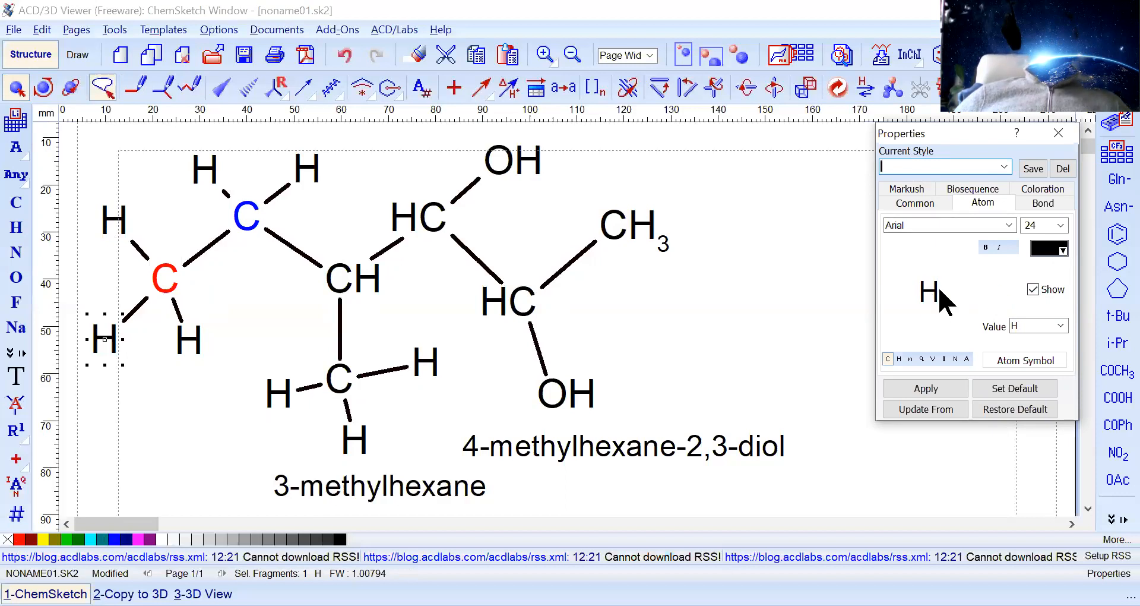
left_click(1033, 290)
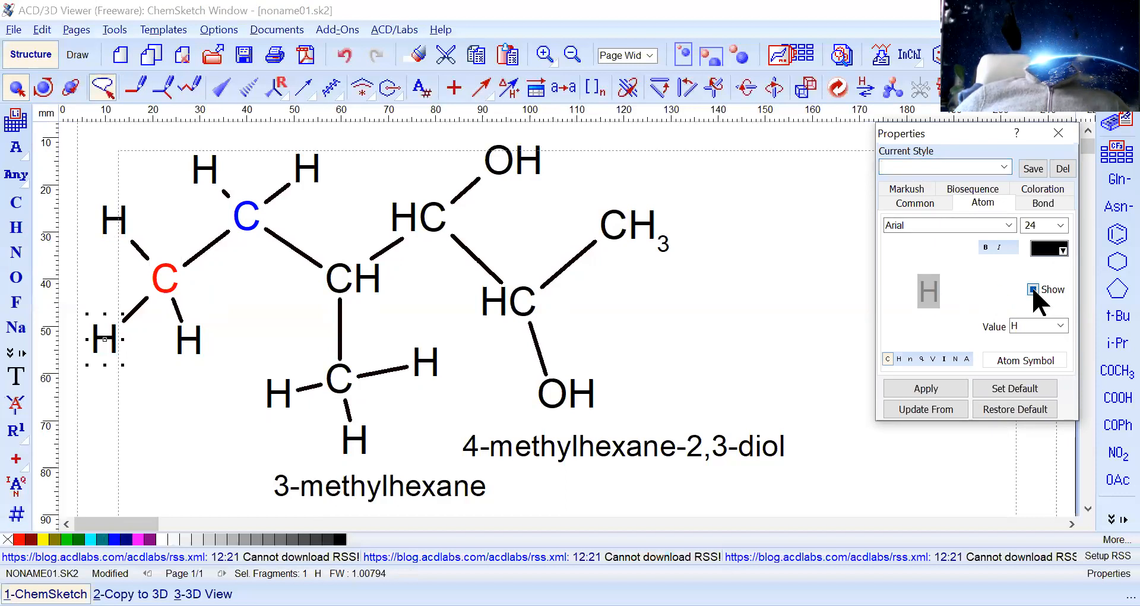
left_click(922, 389)
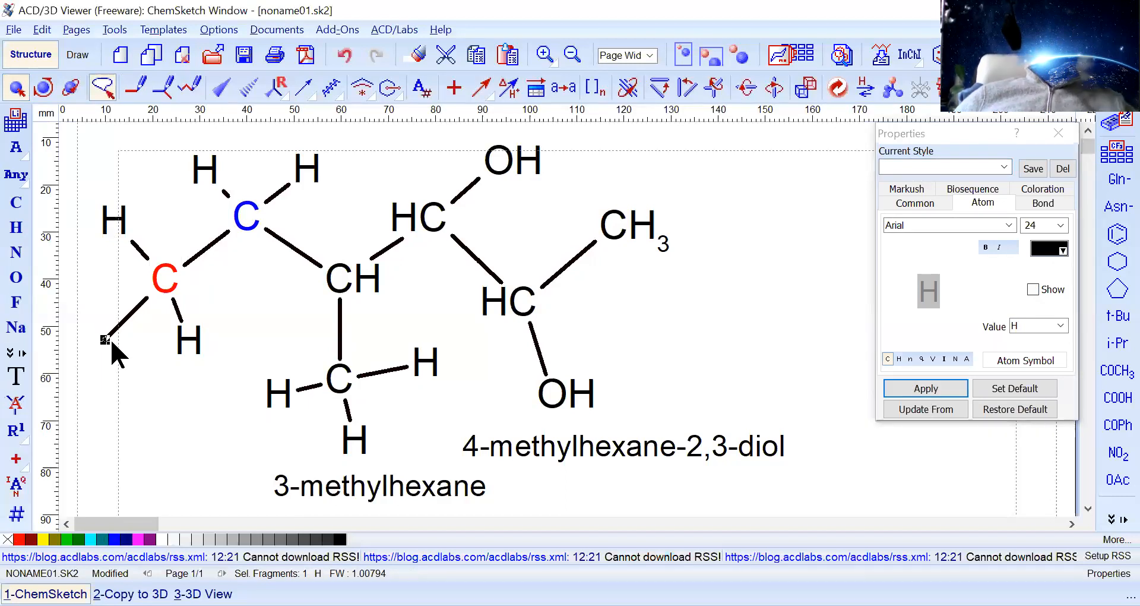